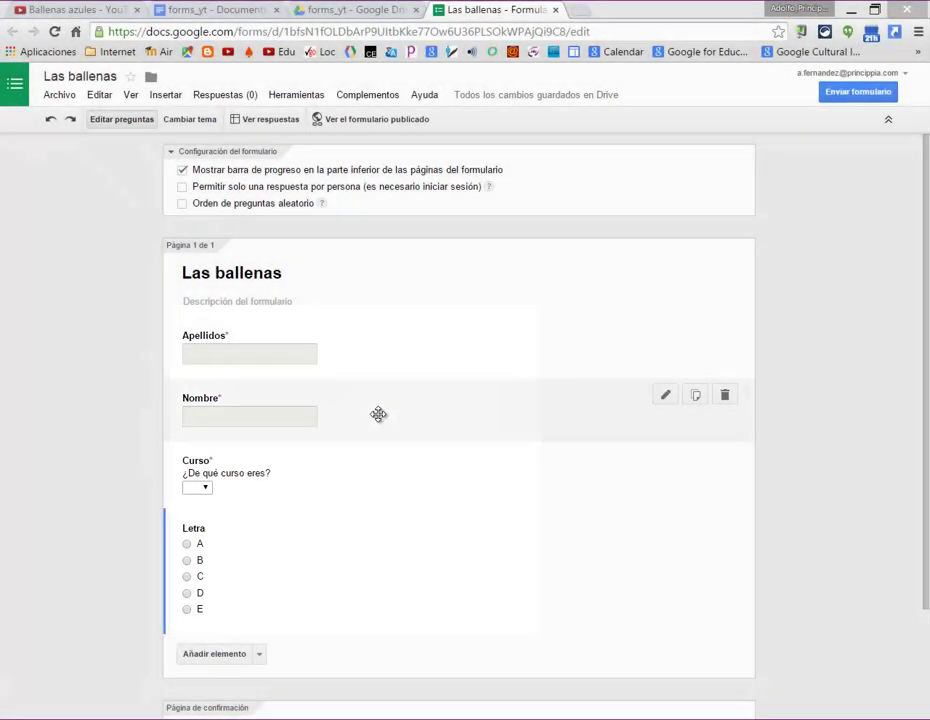
Review the settings of the Nombre and Curso questions, closing each one without changes.
{"action": "left_click", "coordinate": [666, 395]}
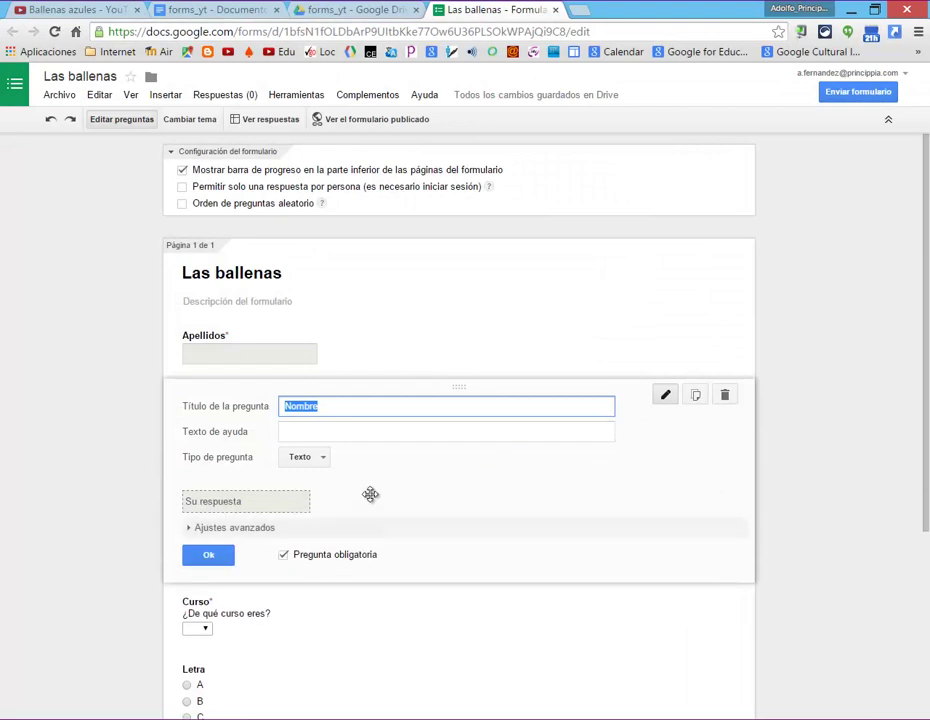
{"action": "left_click", "coordinate": [202, 558]}
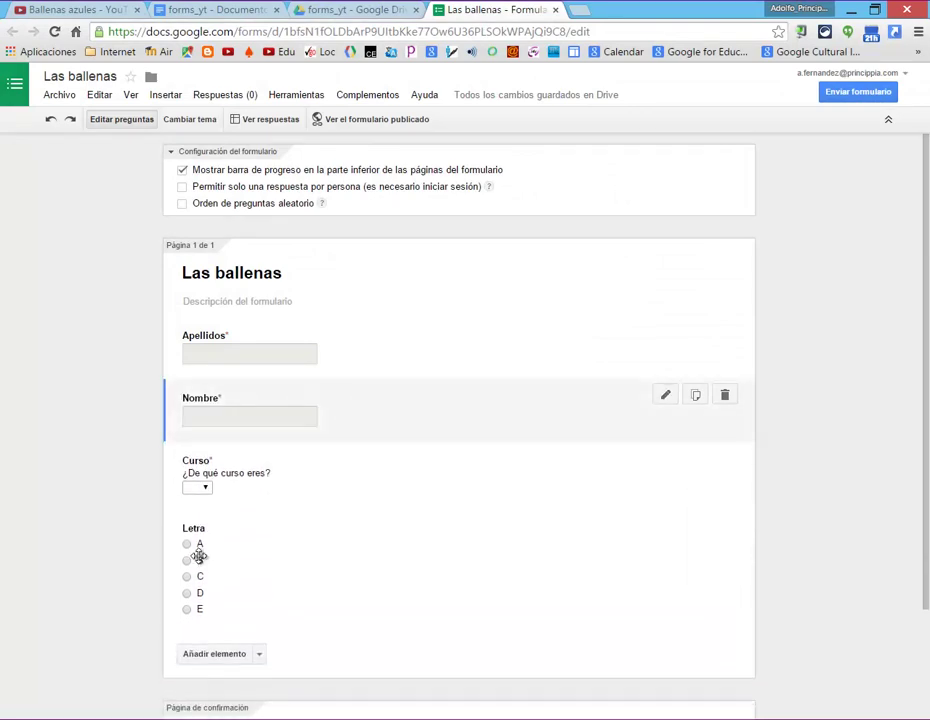
{"action": "left_click", "coordinate": [665, 458]}
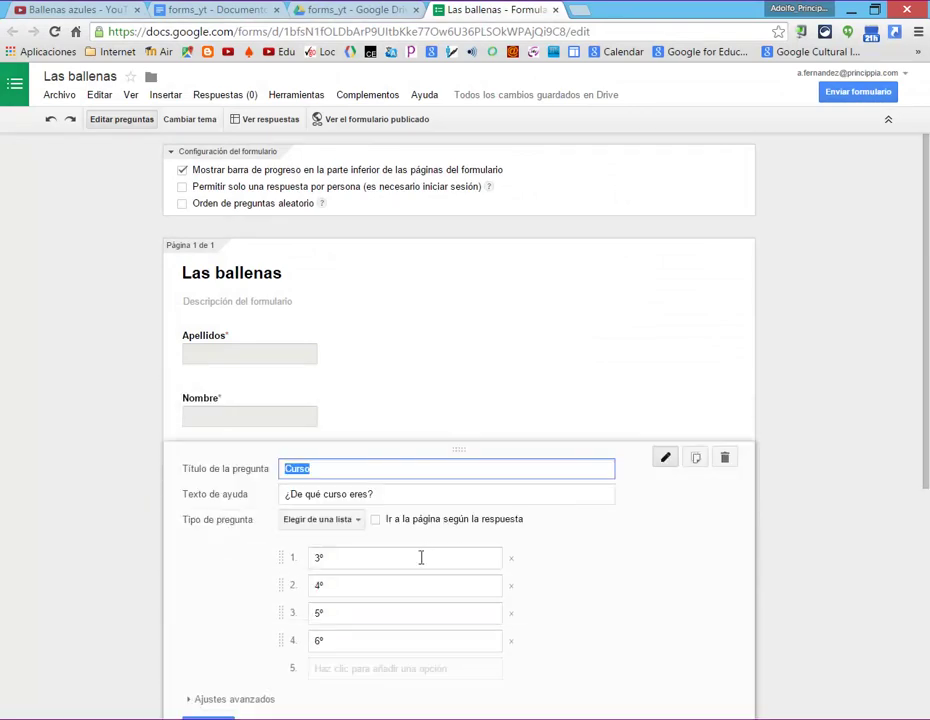
{"action": "key", "text": "Return"}
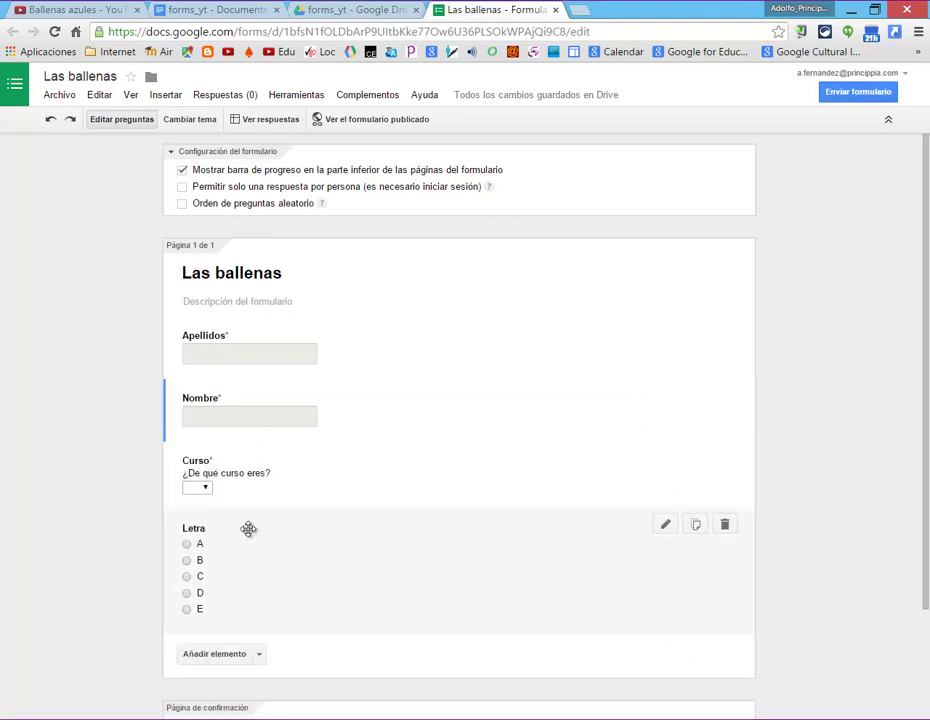
{"action": "left_click", "coordinate": [665, 460]}
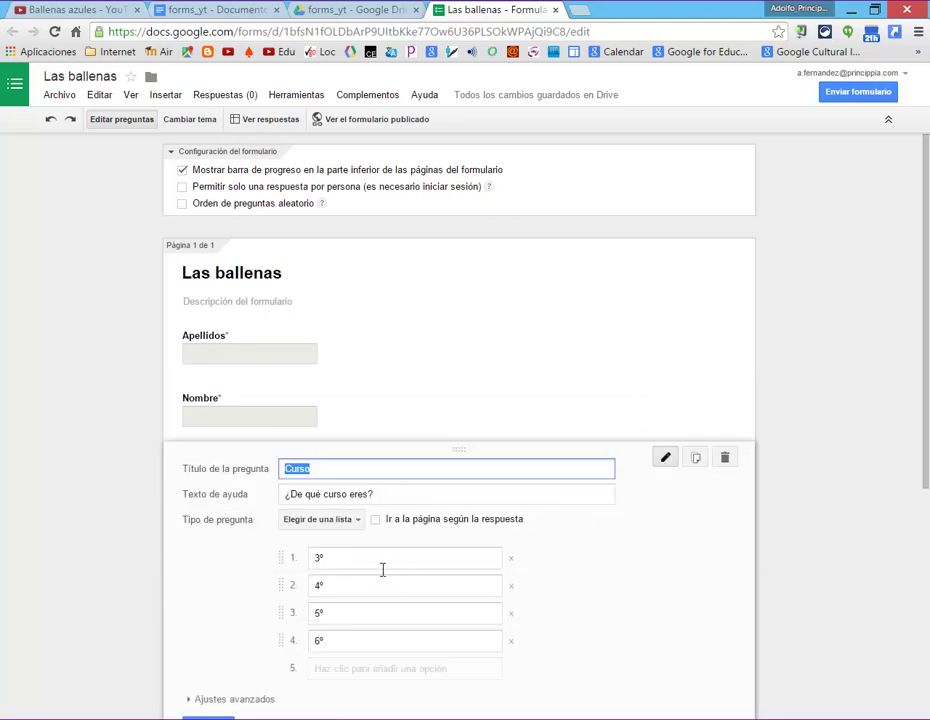
{"action": "left_click", "coordinate": [662, 460]}
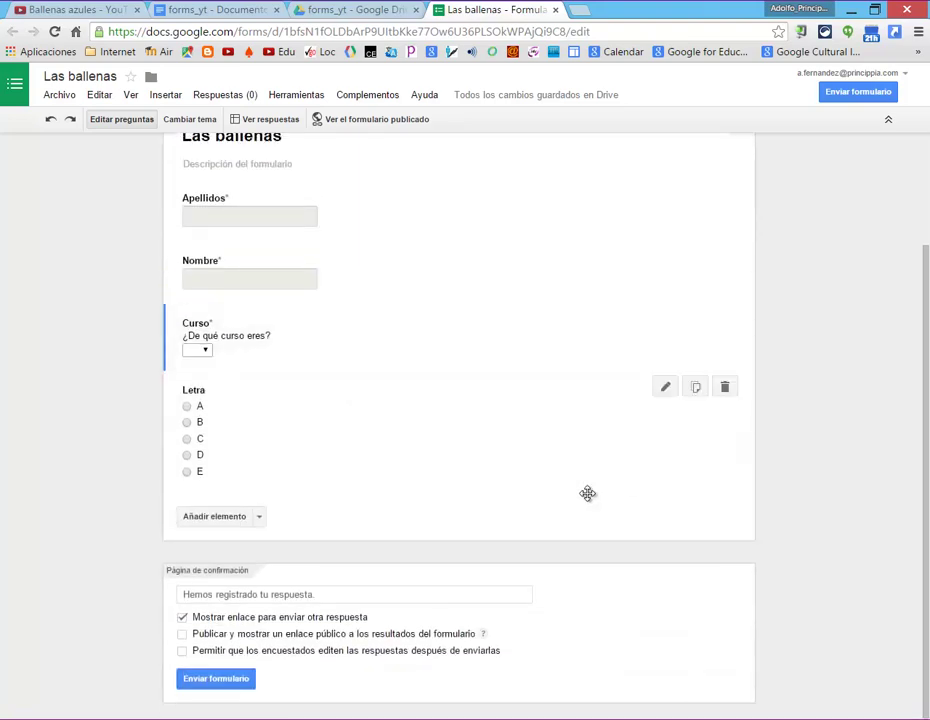
Make the Letra question mandatory and save it.
{"action": "left_click", "coordinate": [250, 418]}
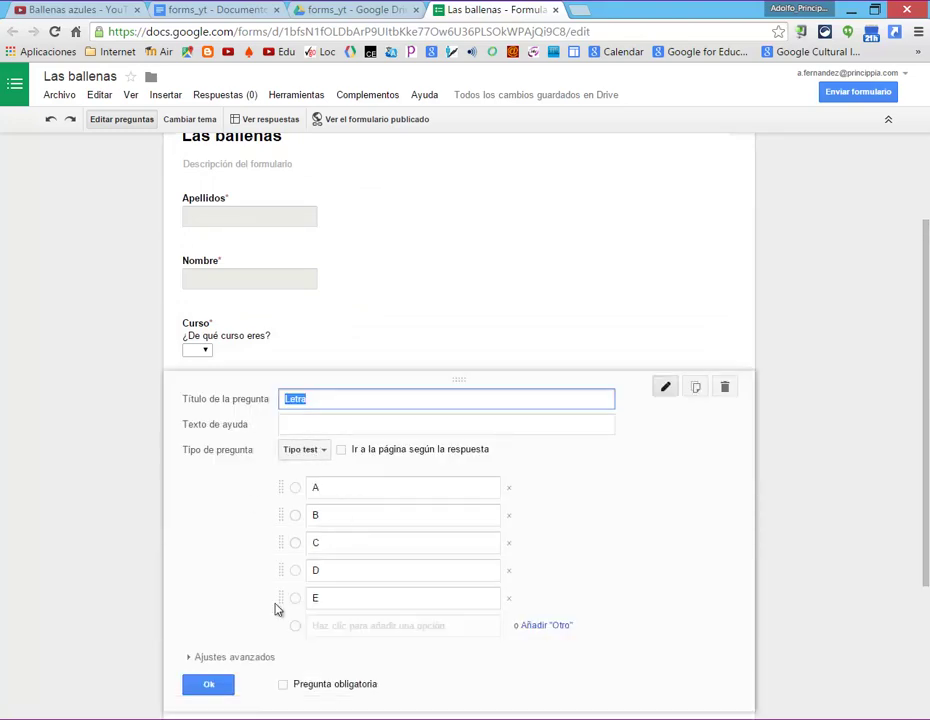
{"action": "left_click", "coordinate": [284, 685]}
{"action": "left_click", "coordinate": [285, 685]}
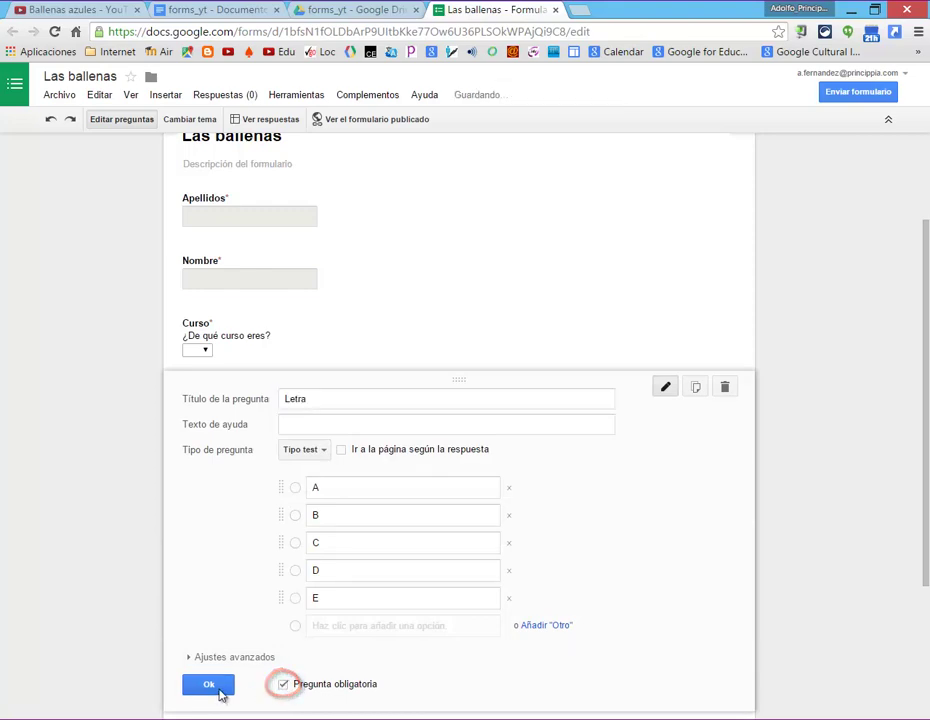
{"action": "left_click", "coordinate": [209, 685]}
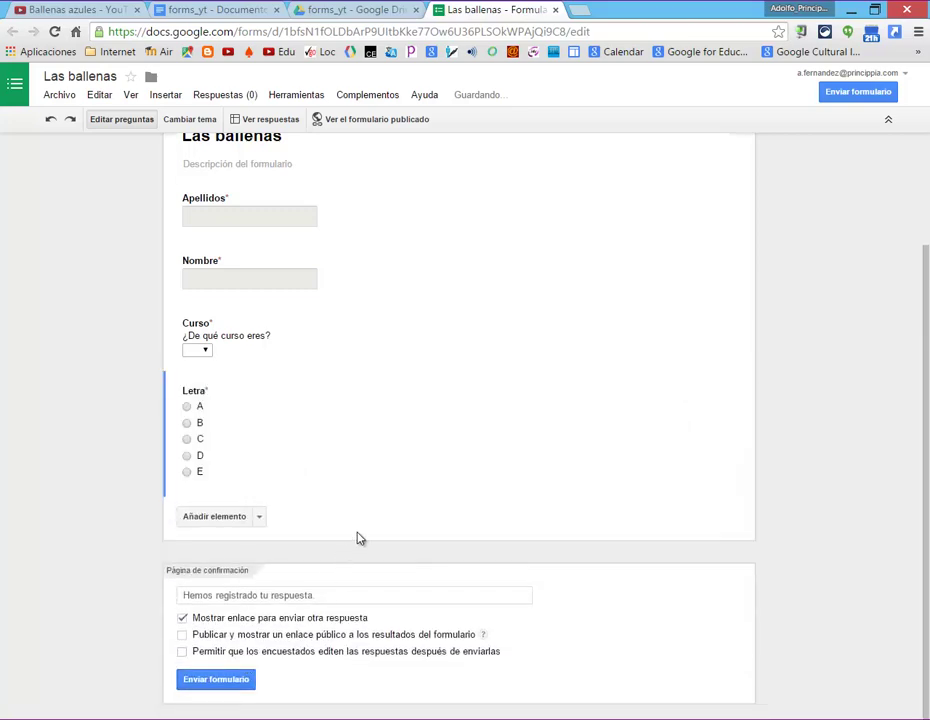
Insert a page break after the Letra question and clear the new page's default title.
{"action": "left_click", "coordinate": [168, 95]}
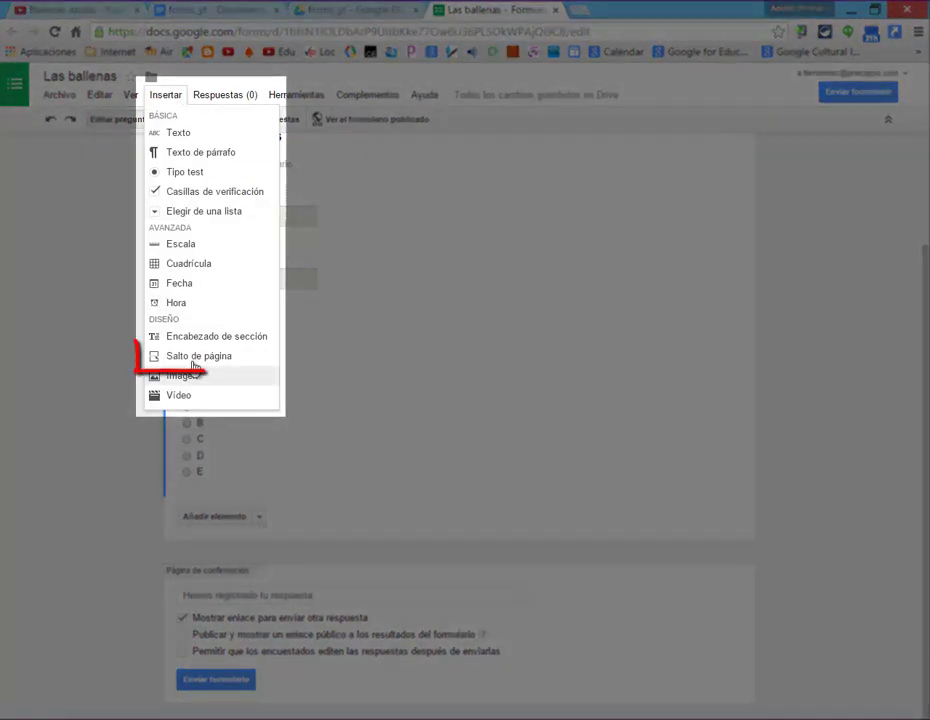
{"action": "left_click", "coordinate": [192, 359]}
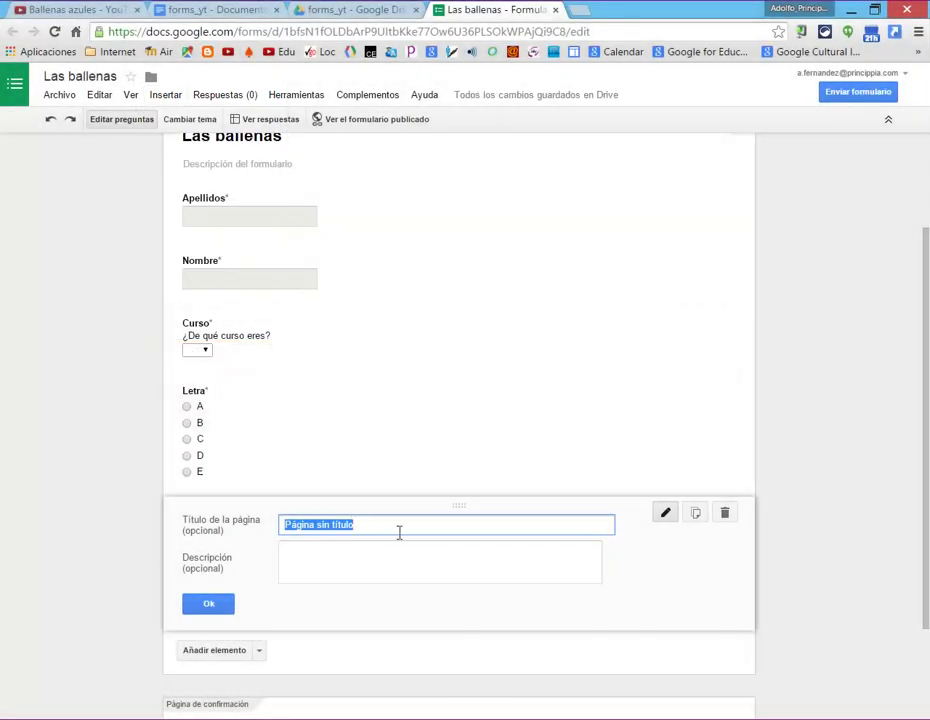
{"action": "key", "text": "BackSpace"}
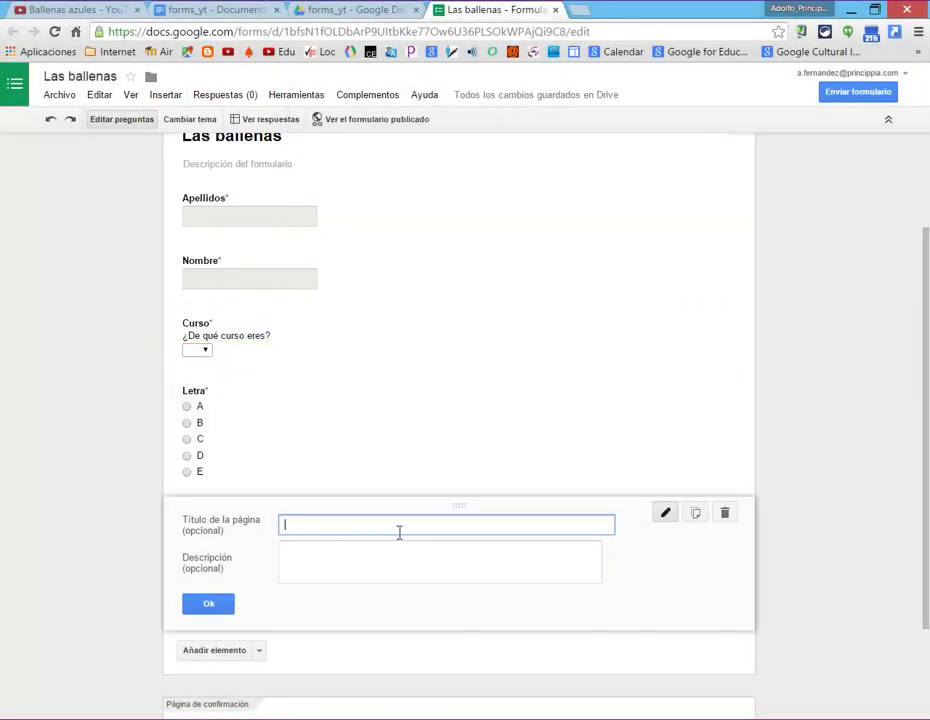
Start adding a video to the new page, choosing to supply it by YouTube URL rather than by video search.
{"action": "left_click", "coordinate": [260, 652]}
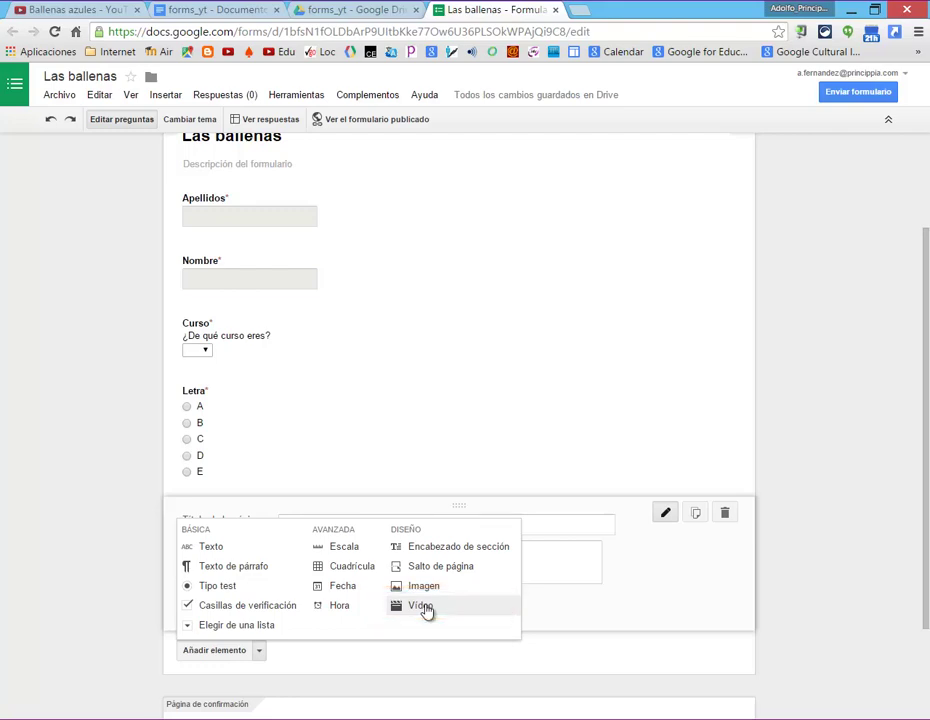
{"action": "left_click", "coordinate": [424, 607]}
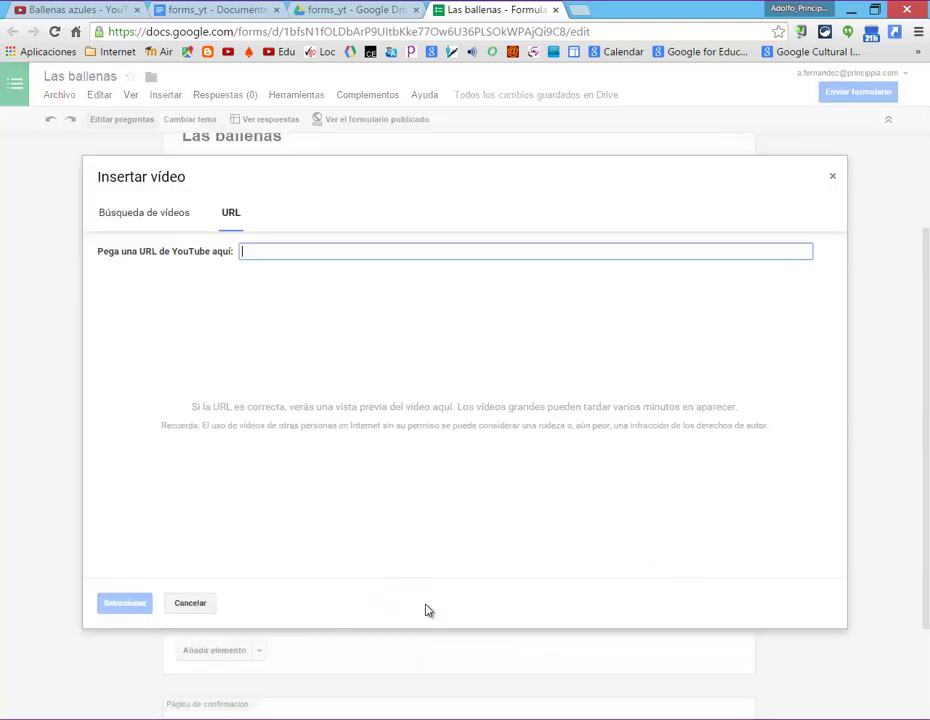
{"action": "left_click", "coordinate": [168, 216]}
{"action": "left_click", "coordinate": [244, 264]}
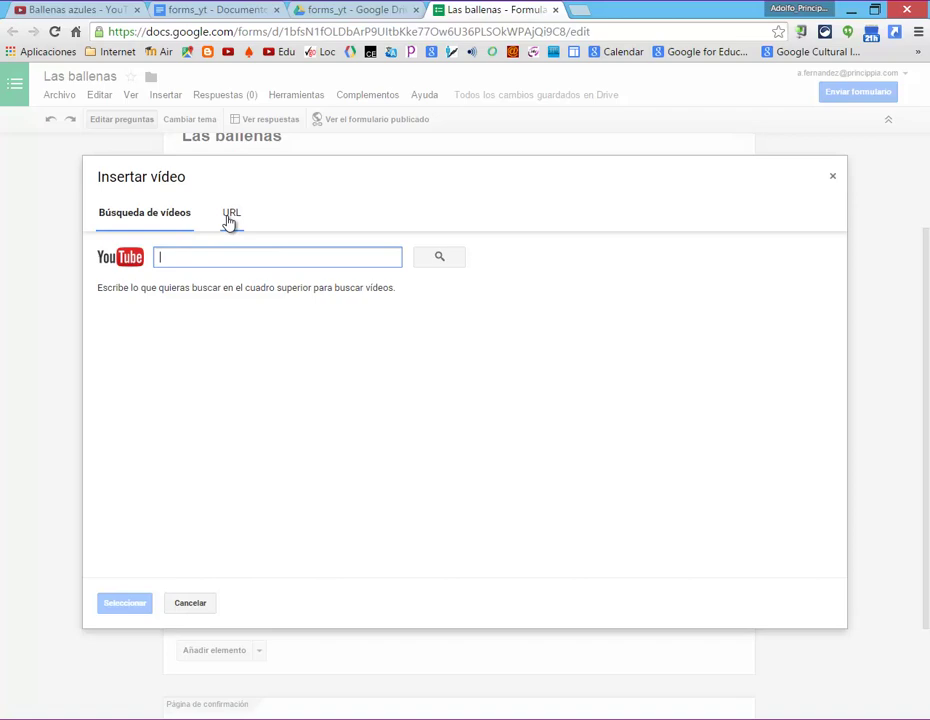
{"action": "left_click", "coordinate": [229, 217]}
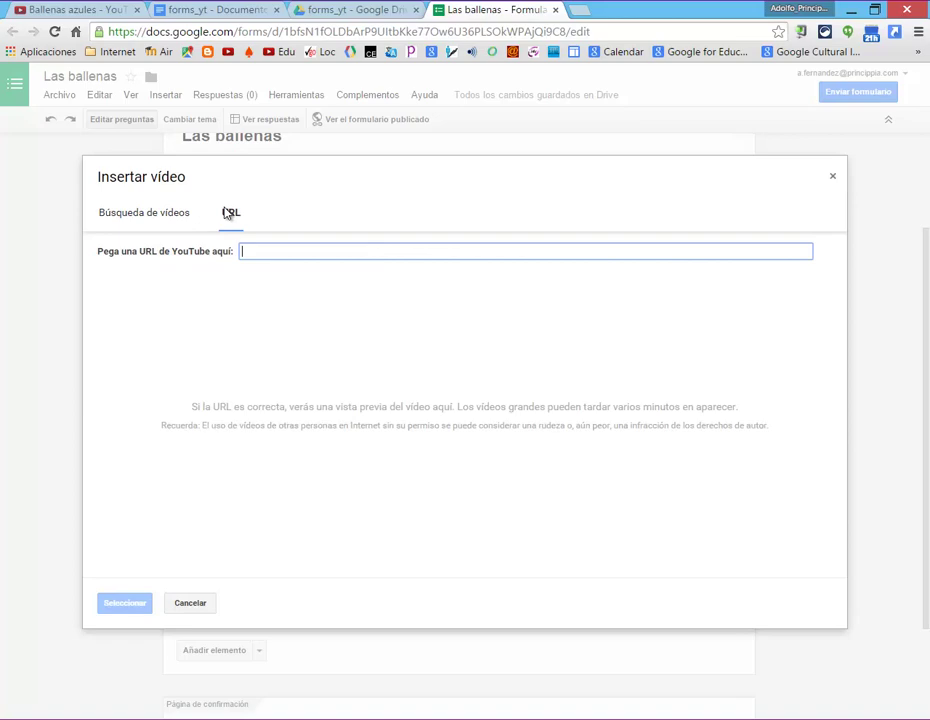
Switch to YouTube and copy the share link of the Ballenas azules video.
{"action": "left_click", "coordinate": [88, 13]}
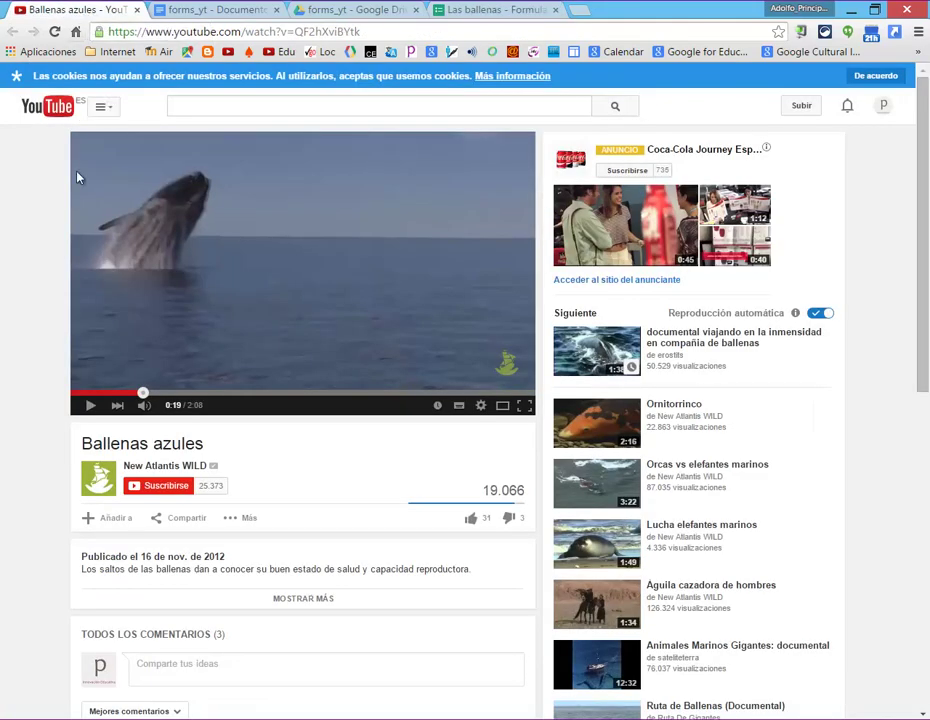
{"action": "left_click", "coordinate": [185, 516]}
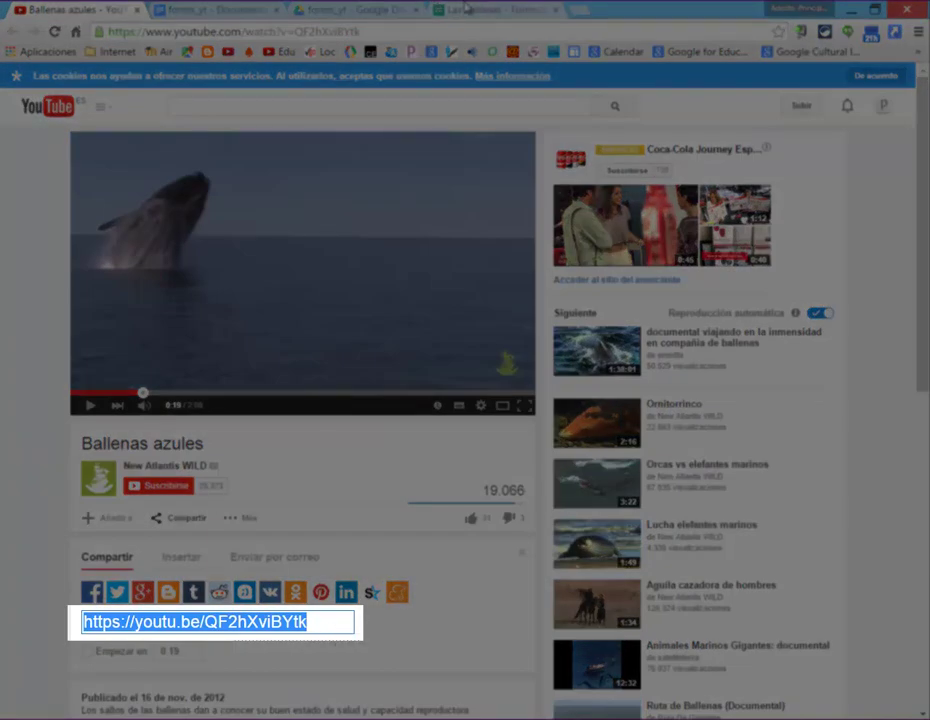
{"action": "key", "text": "ctrl+c"}
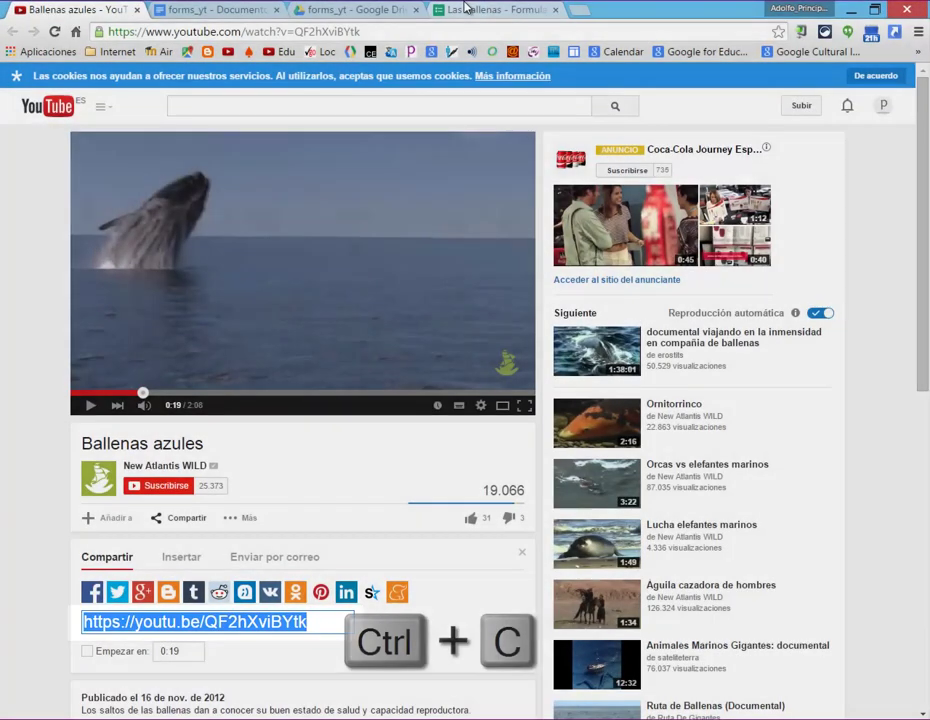
{"action": "left_click", "coordinate": [465, 8]}
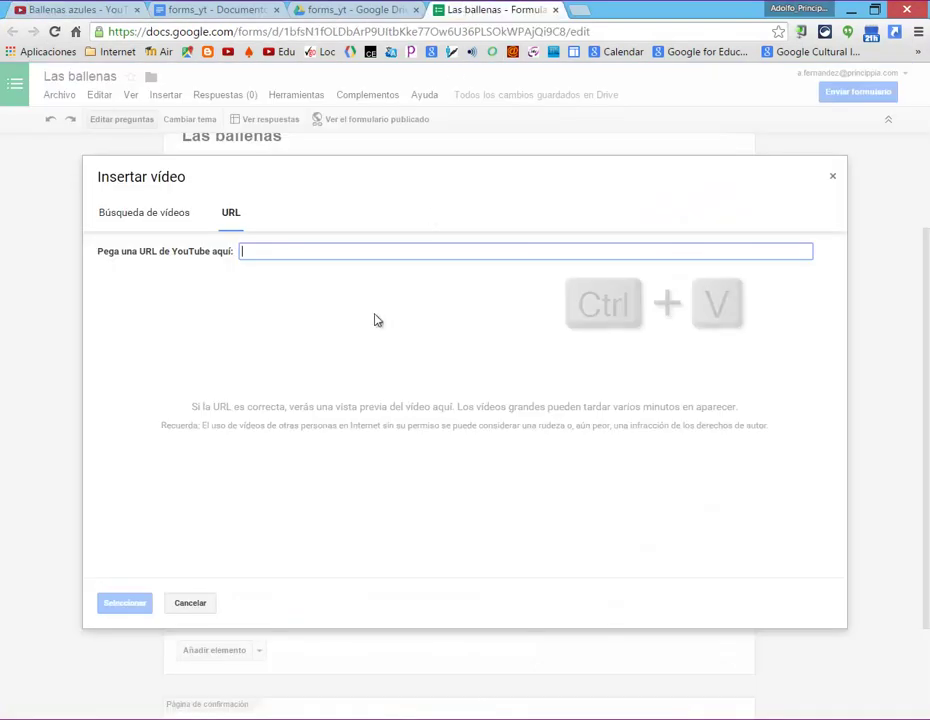
{"action": "key", "text": "ctrl+v"}
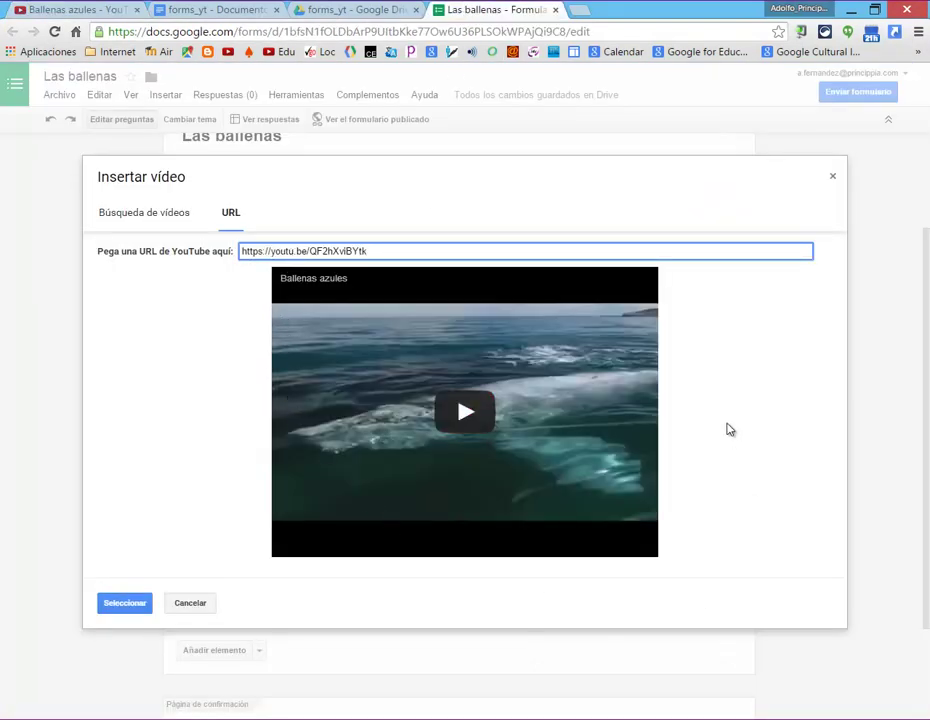
{"action": "left_click", "coordinate": [124, 603]}
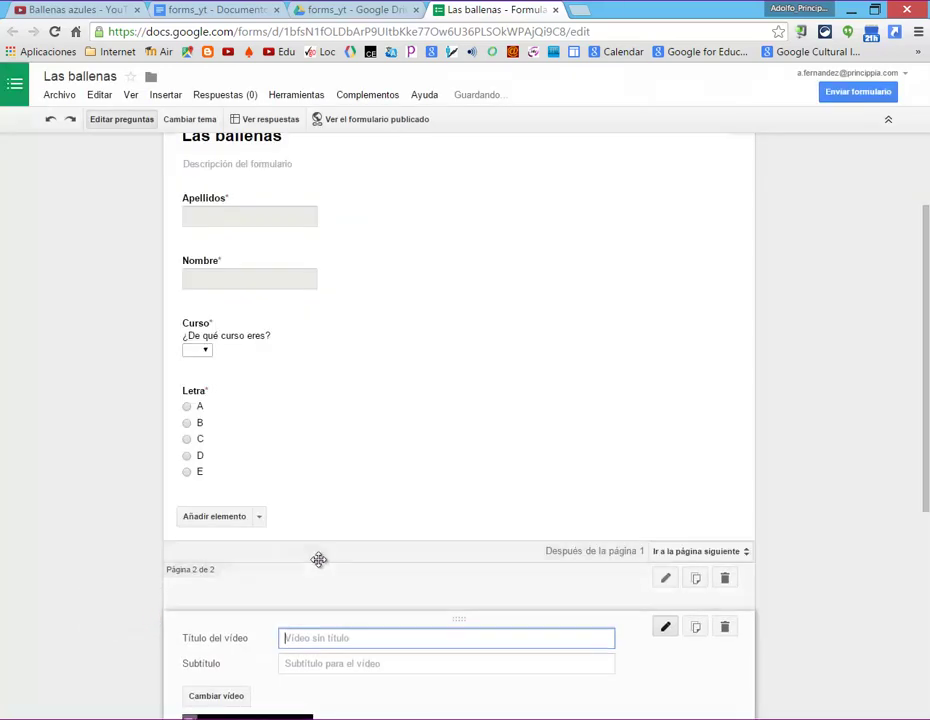
Enlarge the inserted video to nearly the full width of the form and center it.
{"action": "scroll", "coordinate": [320, 560], "scroll_direction": "down", "scroll_amount": 4}
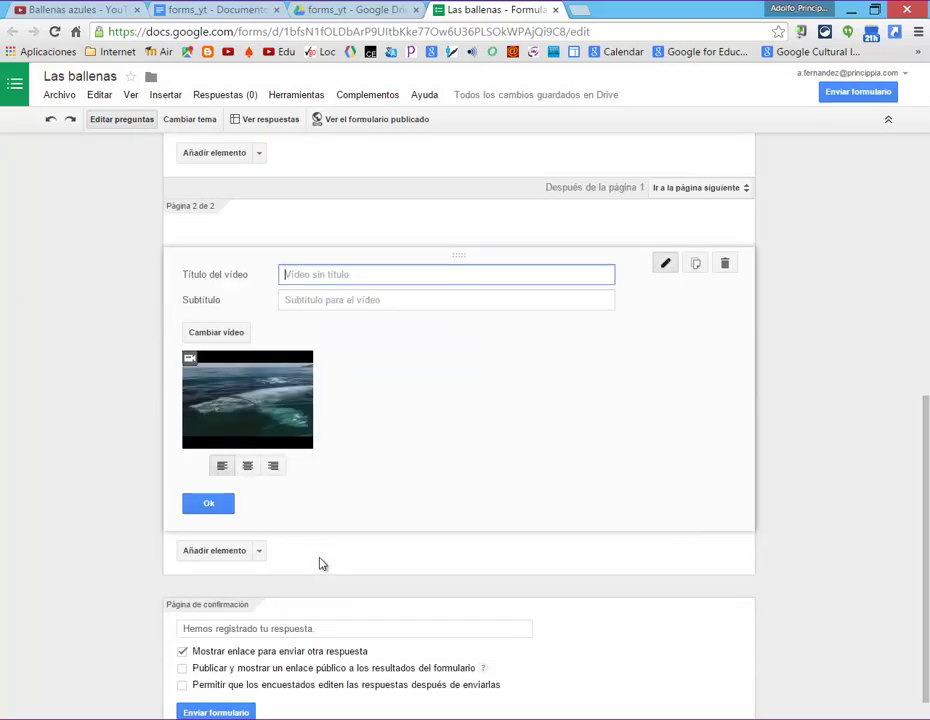
{"action": "left_click", "coordinate": [297, 394]}
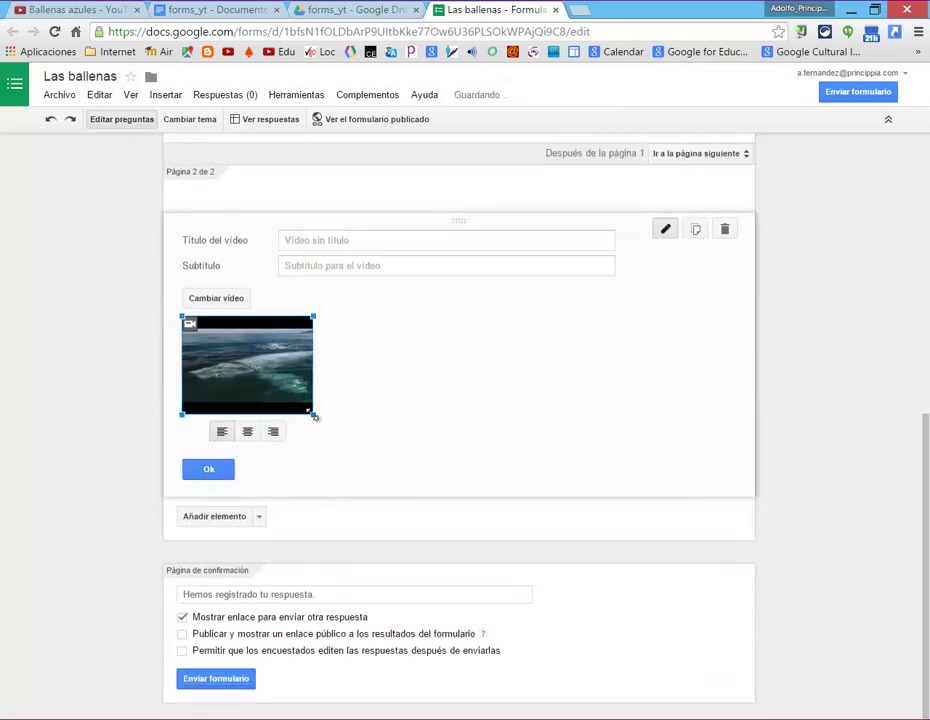
{"action": "left_click_drag", "start_coordinate": [314, 415], "coordinate": [695, 596]}
{"action": "scroll", "coordinate": [560, 570], "scroll_direction": "down", "scroll_amount": 3}
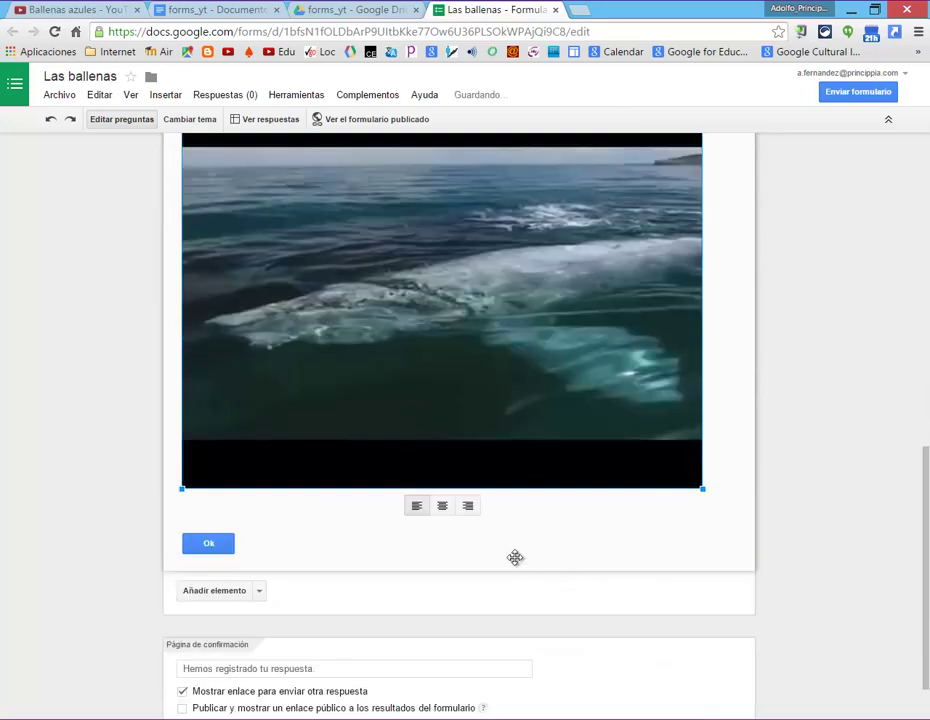
{"action": "left_click", "coordinate": [443, 507]}
Title the video "Las ballenas jorobadas" and save the video element.
{"action": "scroll", "coordinate": [425, 505], "scroll_direction": "up", "scroll_amount": 1}
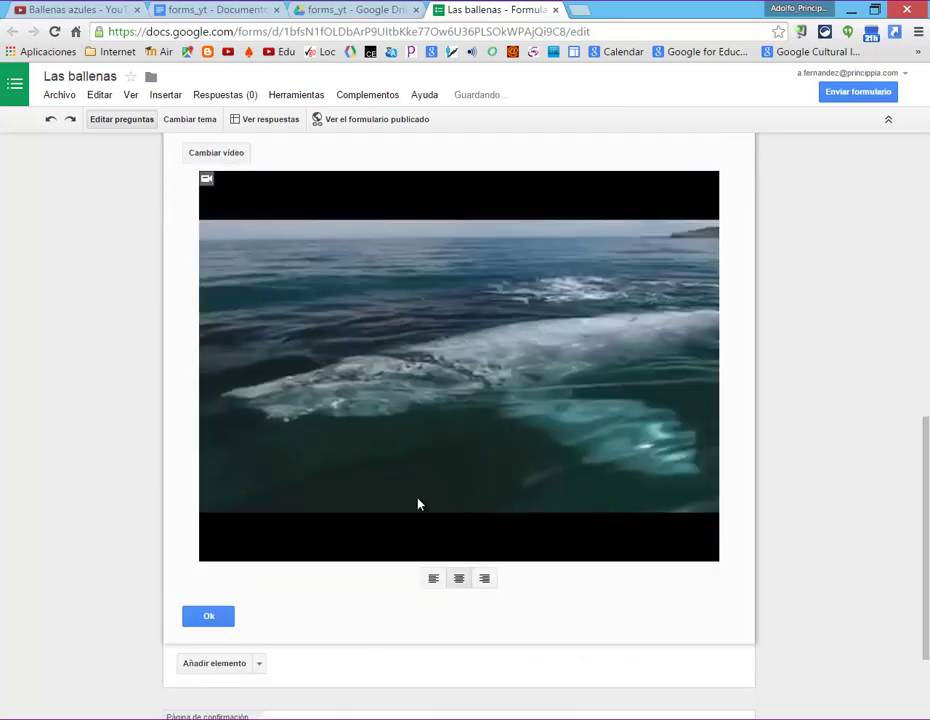
{"action": "scroll", "coordinate": [419, 504], "scroll_direction": "up", "scroll_amount": 2}
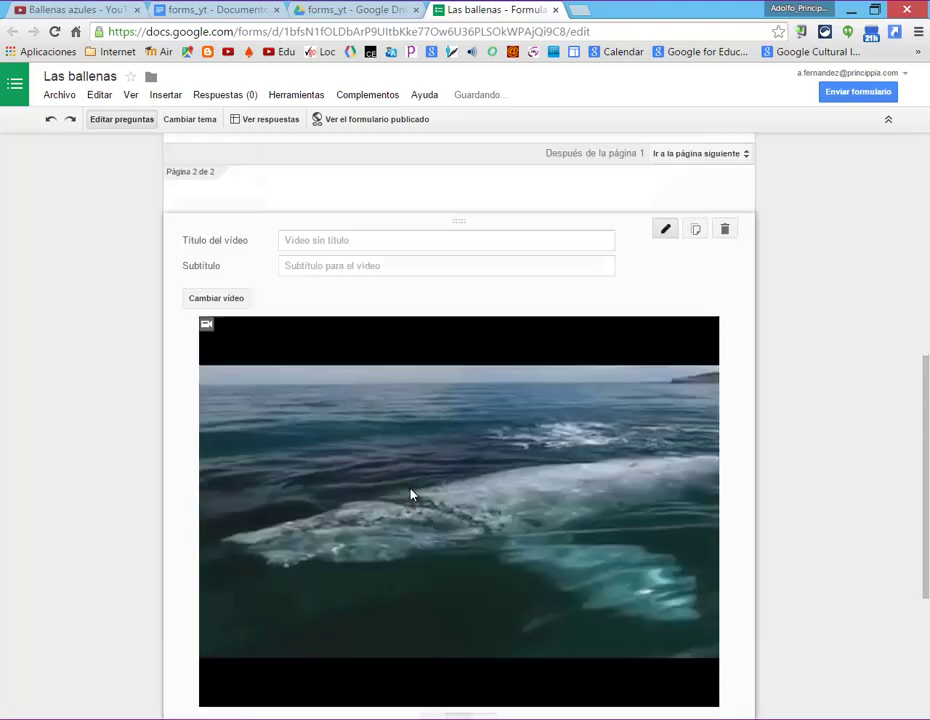
{"action": "left_click", "coordinate": [342, 241]}
{"action": "type", "text": "Las bal"}
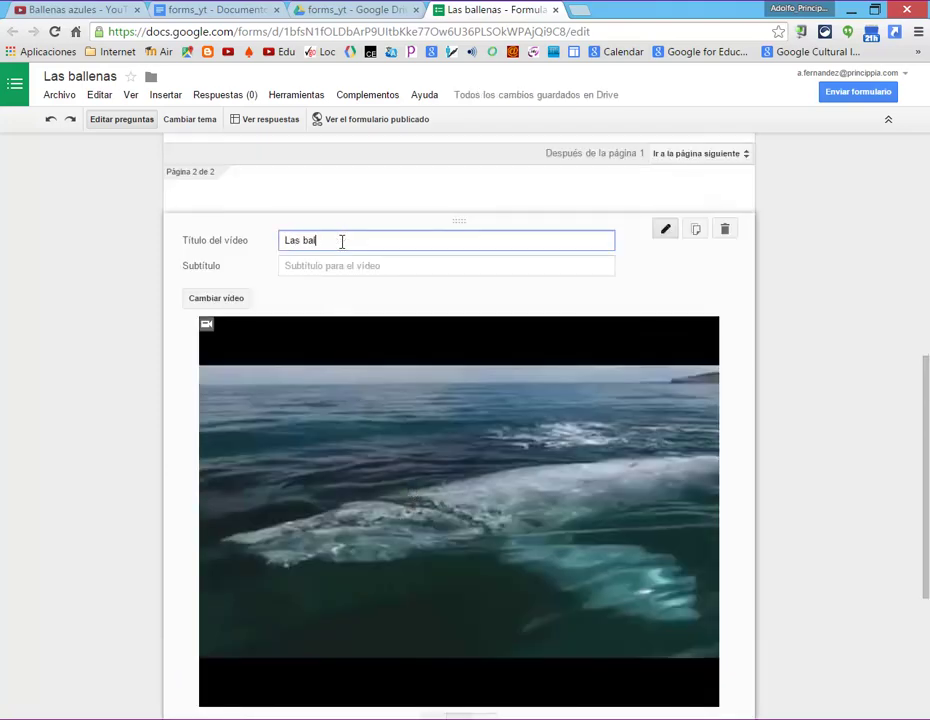
{"action": "type", "text": "lenas jorobadas"}
{"action": "scroll", "coordinate": [799, 372], "scroll_direction": "down", "scroll_amount": 1}
{"action": "scroll", "coordinate": [799, 372], "scroll_direction": "down", "scroll_amount": 1}
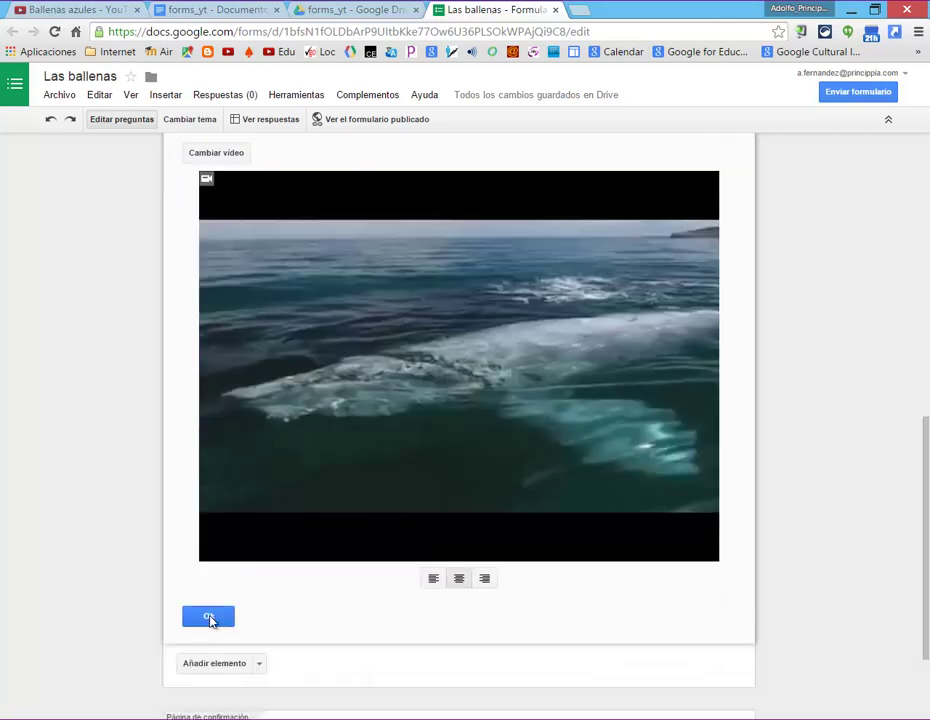
{"action": "left_click", "coordinate": [208, 616]}
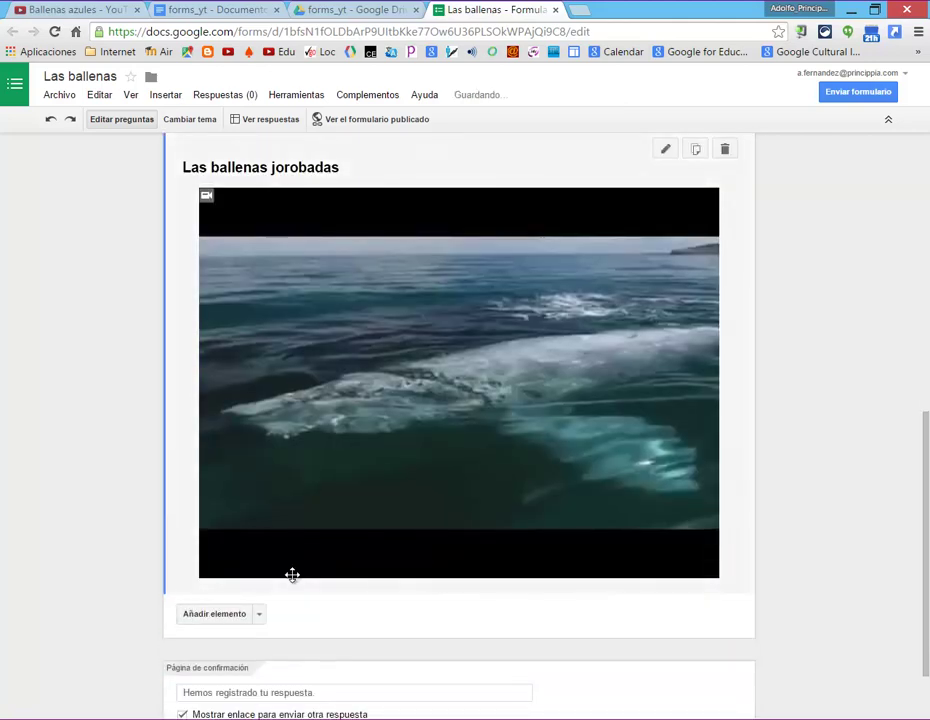
Open the choice of element types for adding a new item below the video.
{"action": "scroll", "coordinate": [292, 575], "scroll_direction": "down", "scroll_amount": 1}
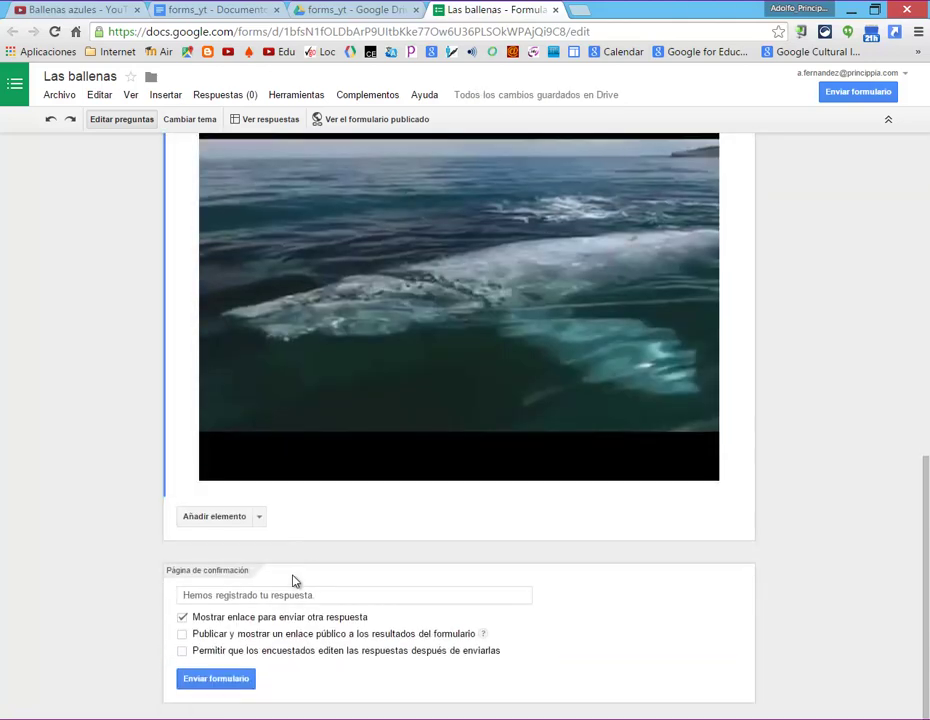
{"action": "left_click", "coordinate": [258, 518]}
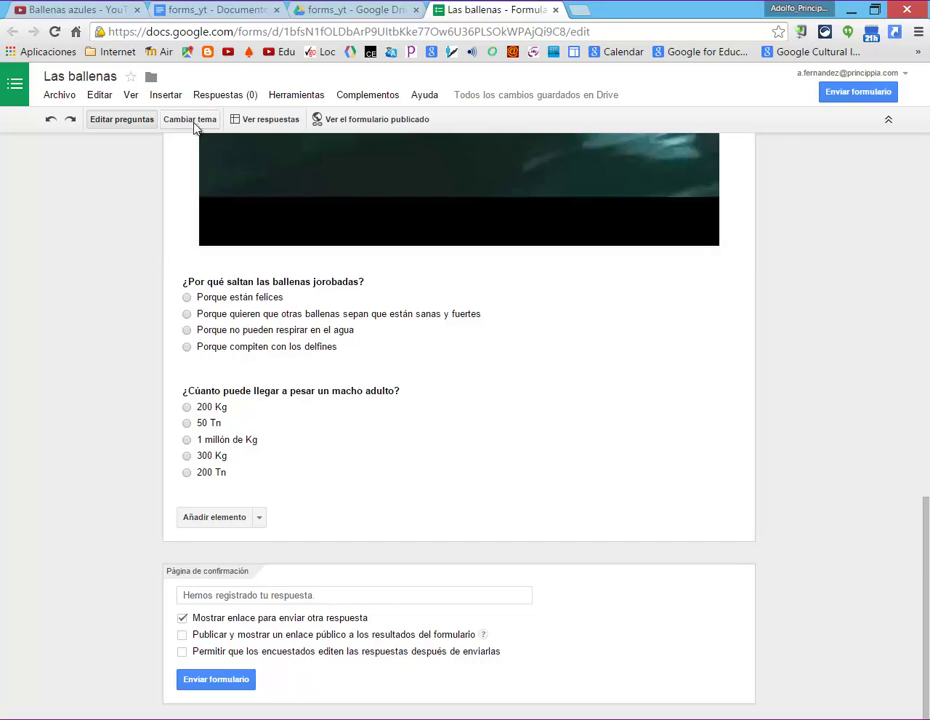
Customize the form's theme by setting Whale.jpg from the recent Google Drive images as the header image.
{"action": "left_click", "coordinate": [196, 126]}
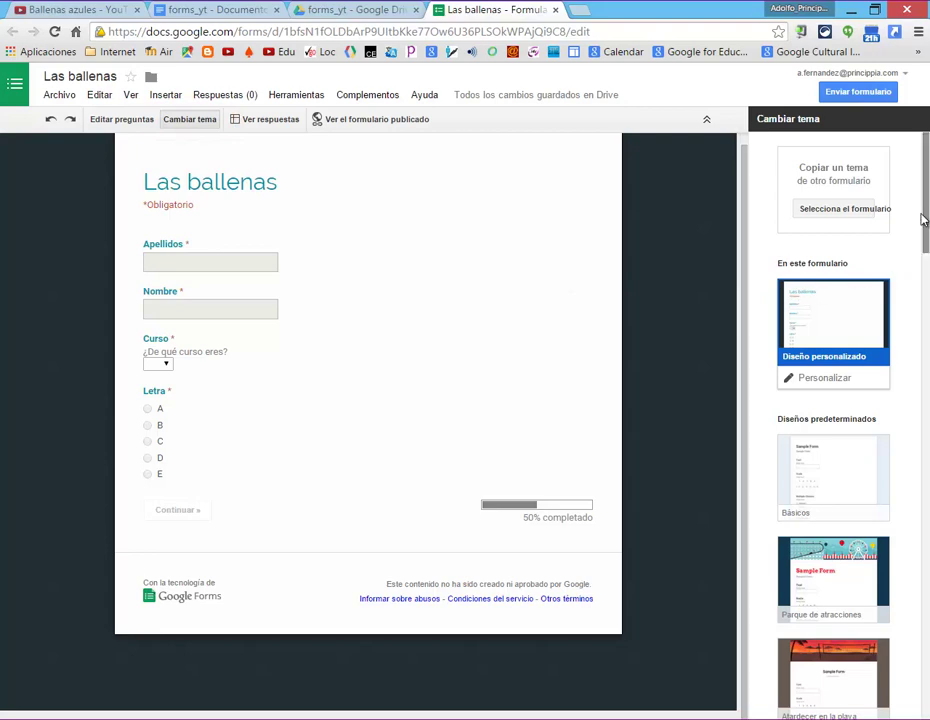
{"action": "mouse_move", "coordinate": [927, 228]}
{"action": "left_mouse_down"}
{"action": "mouse_move", "coordinate": [927, 333]}
{"action": "mouse_move", "coordinate": [928, 210]}
{"action": "left_mouse_up"}
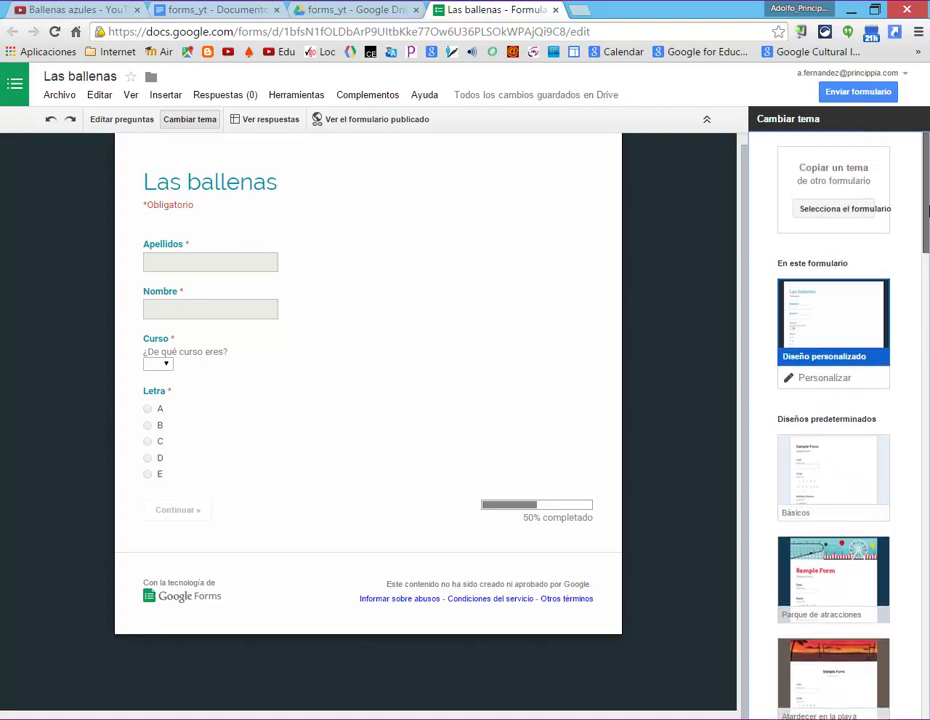
{"action": "left_click", "coordinate": [826, 378]}
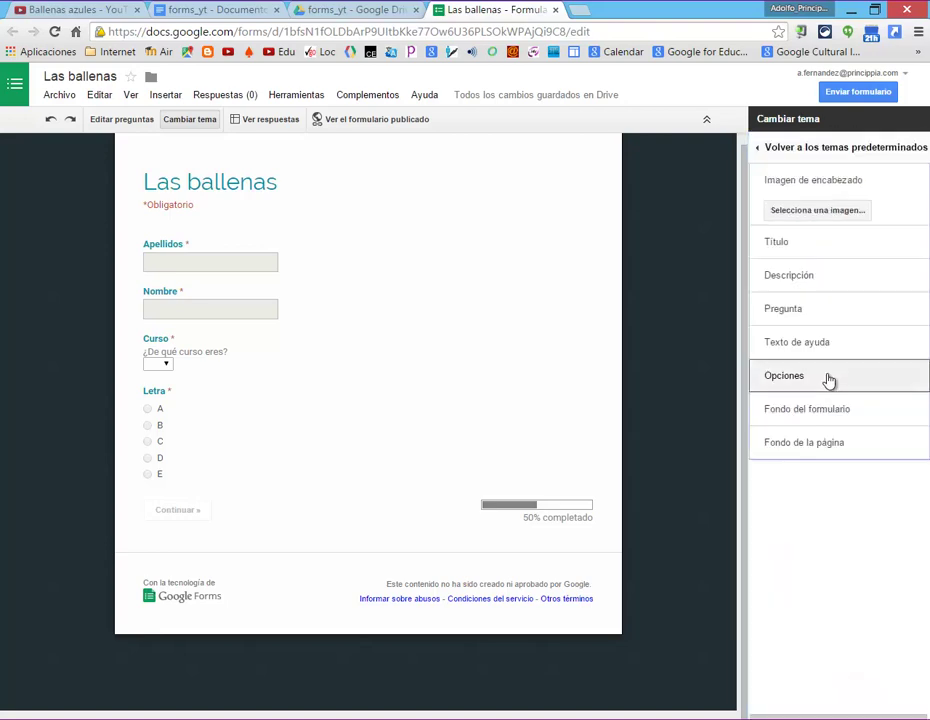
{"action": "left_click", "coordinate": [793, 211]}
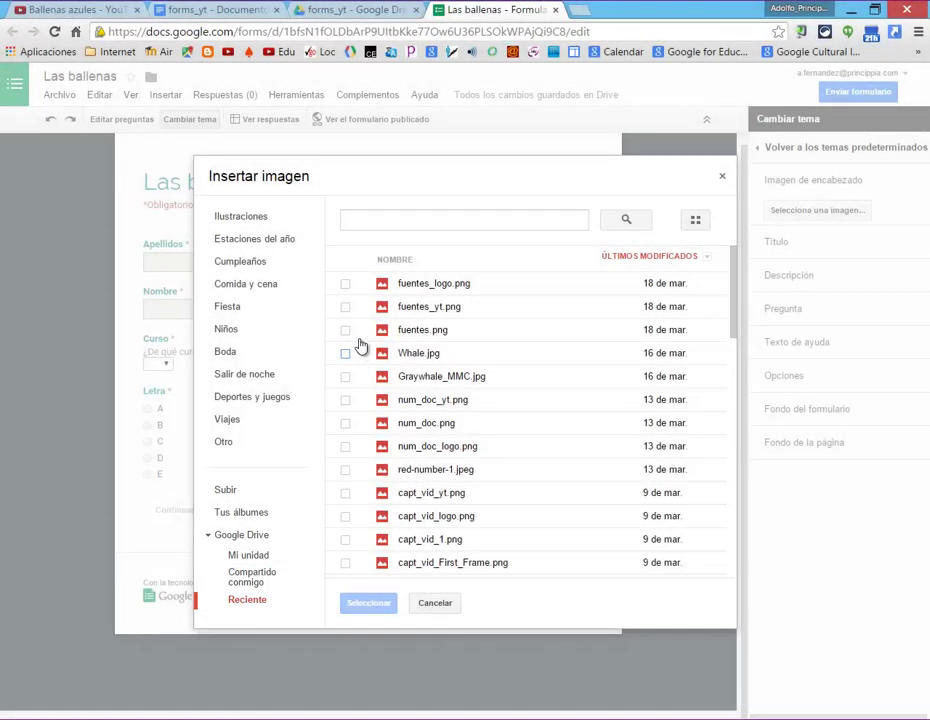
{"action": "left_click", "coordinate": [345, 355]}
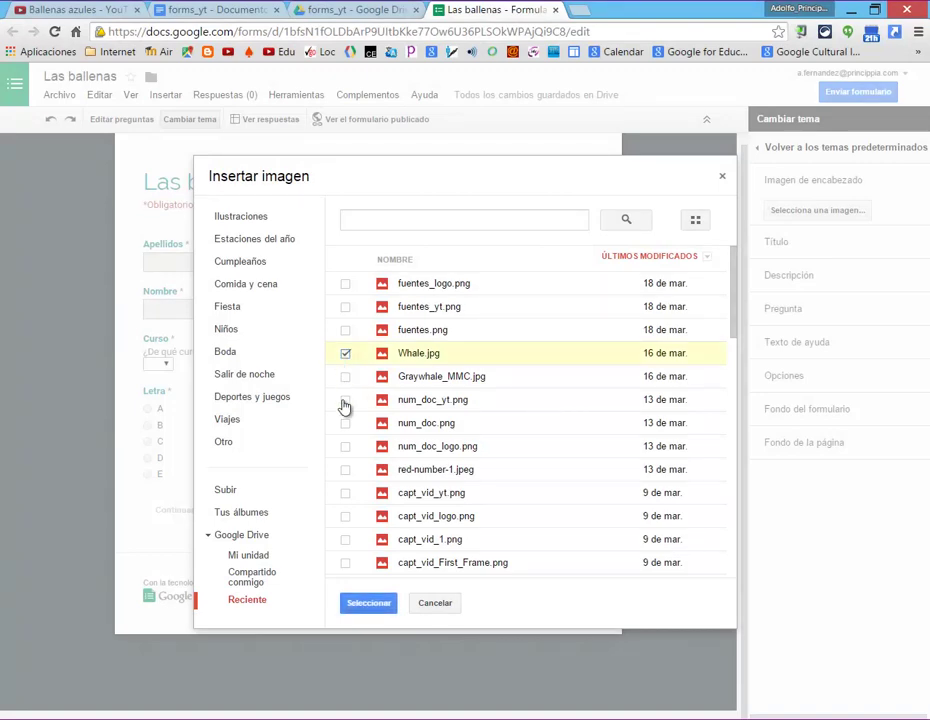
{"action": "left_click", "coordinate": [369, 604]}
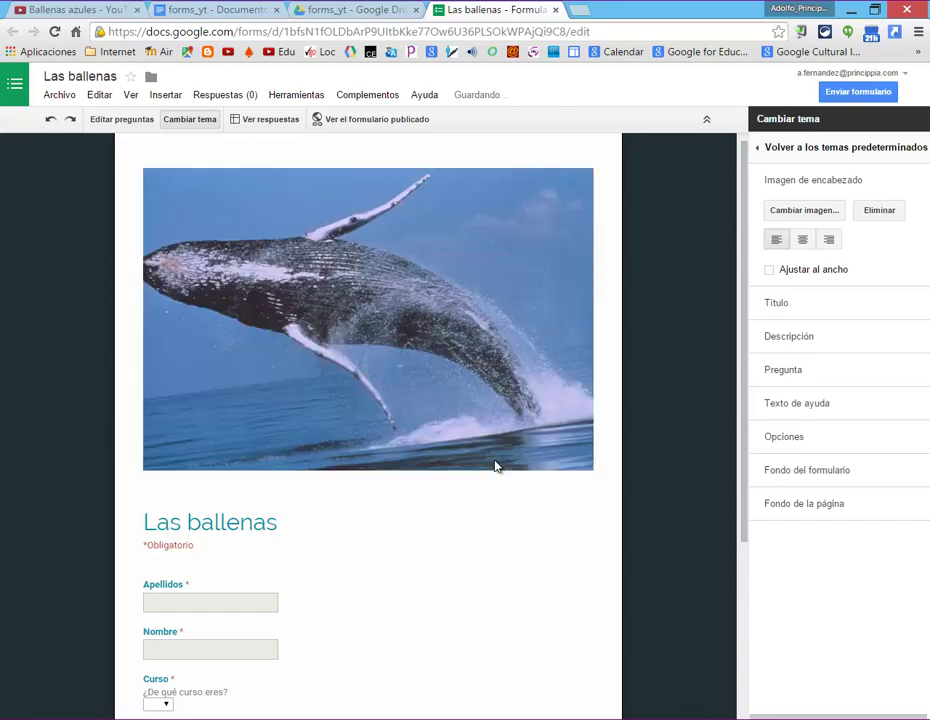
Return to editing the questions and open the published version of the form.
{"action": "left_click", "coordinate": [128, 121]}
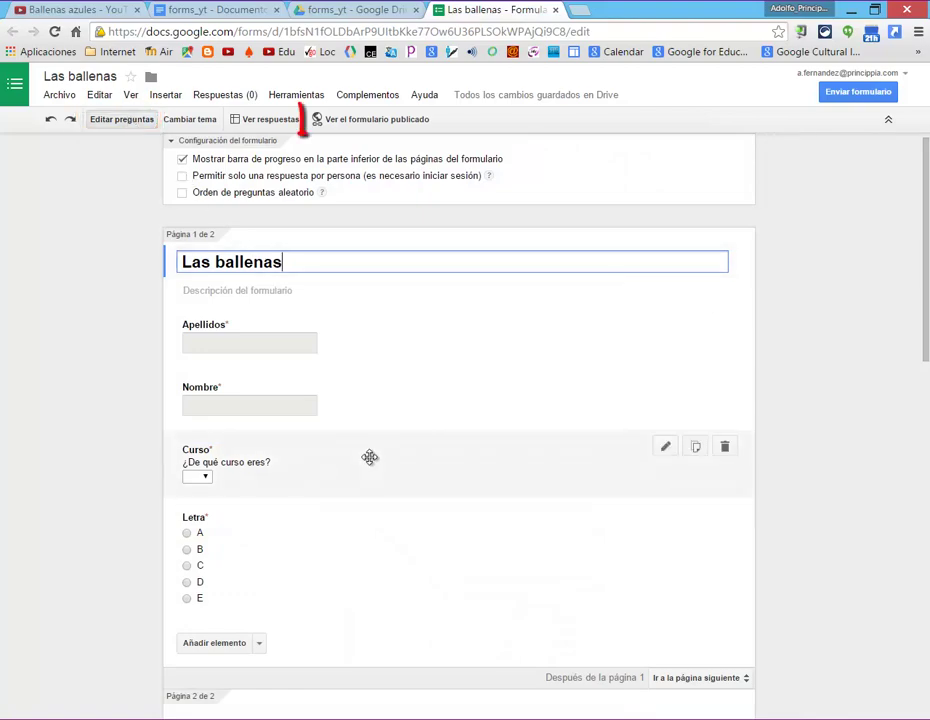
{"action": "scroll", "coordinate": [370, 457], "scroll_direction": "down", "scroll_amount": 10}
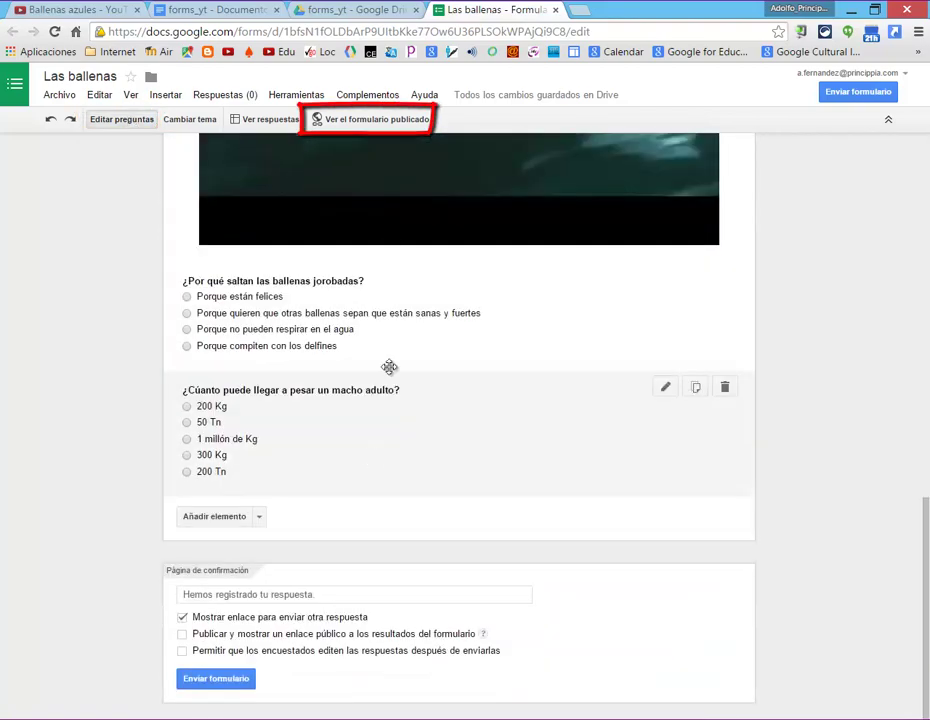
{"action": "left_click", "coordinate": [370, 122]}
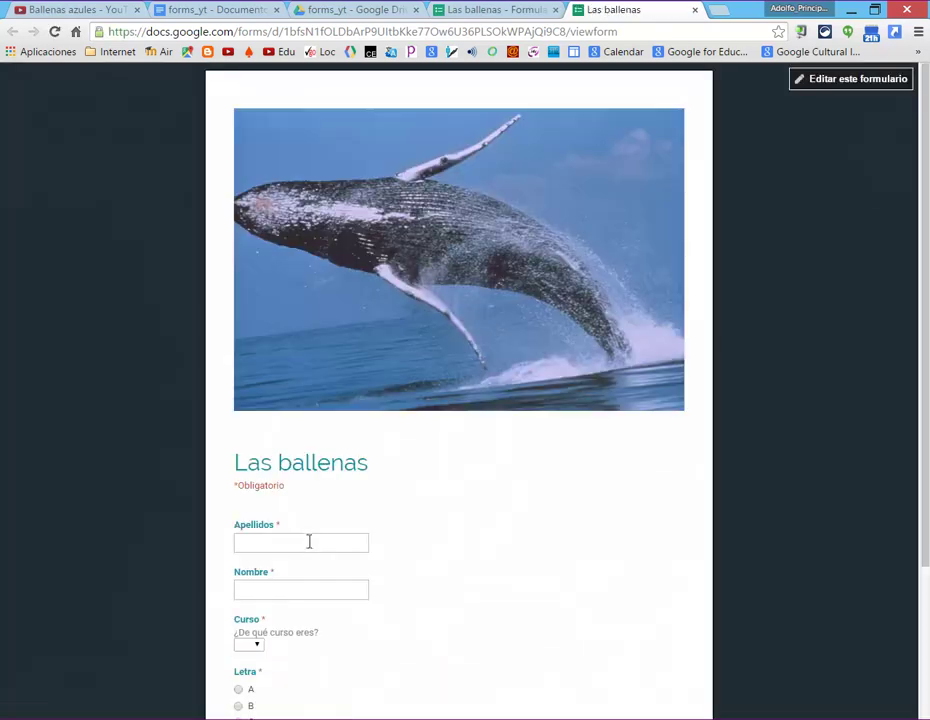
Fill in the Apellidos and Nombre fields of the published form with the respondent's details.
{"action": "left_click", "coordinate": [303, 544]}
{"action": "type", "text": "A"}
{"action": "left_click", "coordinate": [280, 567]}
{"action": "left_click", "coordinate": [271, 590]}
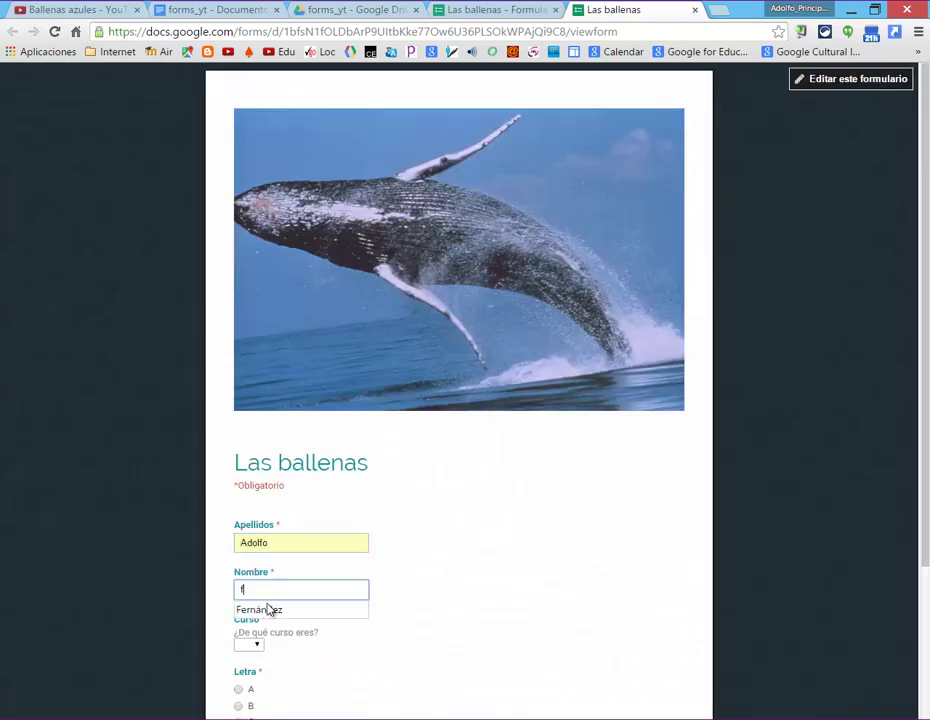